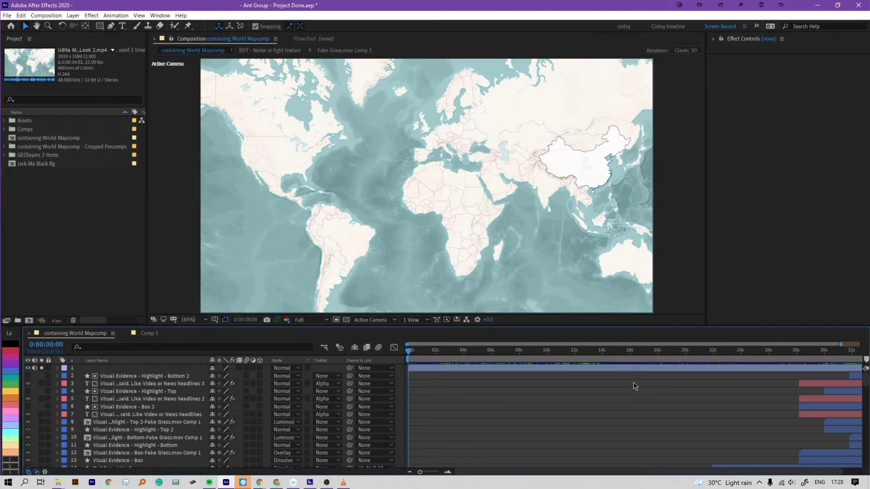
# - Inspect the layers' animated properties, then scrub World Mapcomp to Jack Ma above Alibaba Group (0:15:20)
pyautogui.press('`')
pyautogui.scroll(-2, 636, 387)
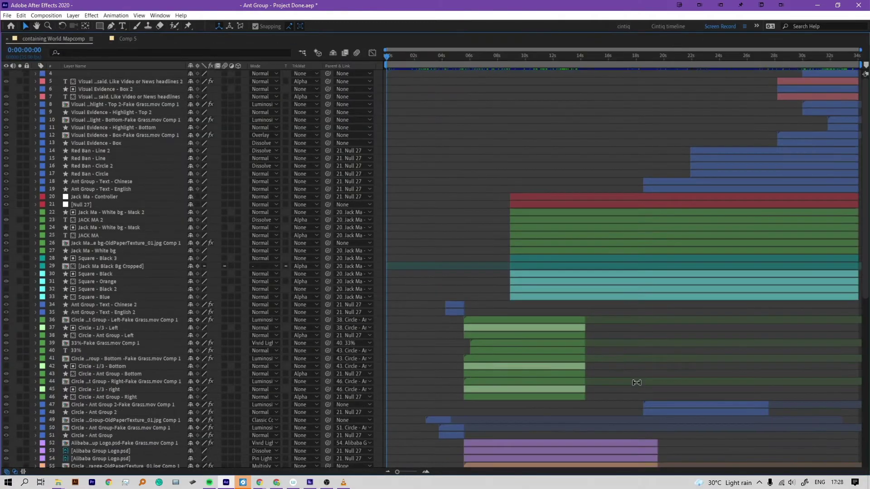
pyautogui.scroll(-4, 636, 382)
pyautogui.press('u')
pyautogui.scroll(2, 635, 383)
pyautogui.scroll(2, 636, 383)
pyautogui.scroll(2, 636, 382)
pyautogui.scroll(-3, 636, 383)
pyautogui.scroll(1, 635, 382)
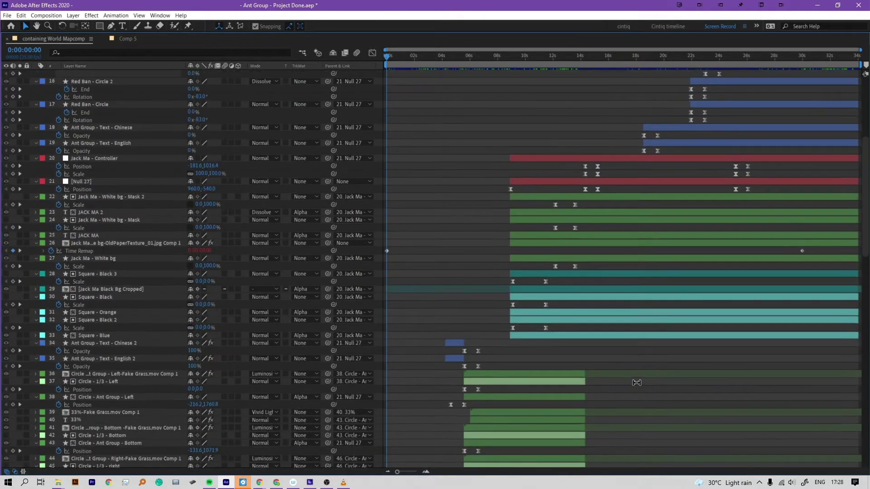
pyautogui.scroll(4, 635, 383)
pyautogui.press('u')
pyautogui.press('`')
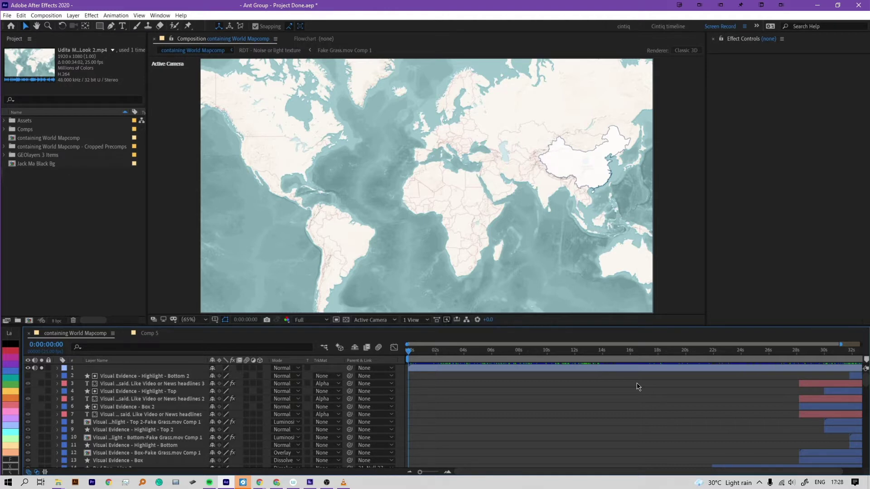
pyautogui.moveTo(443, 350); pyautogui.dragTo(504, 352)
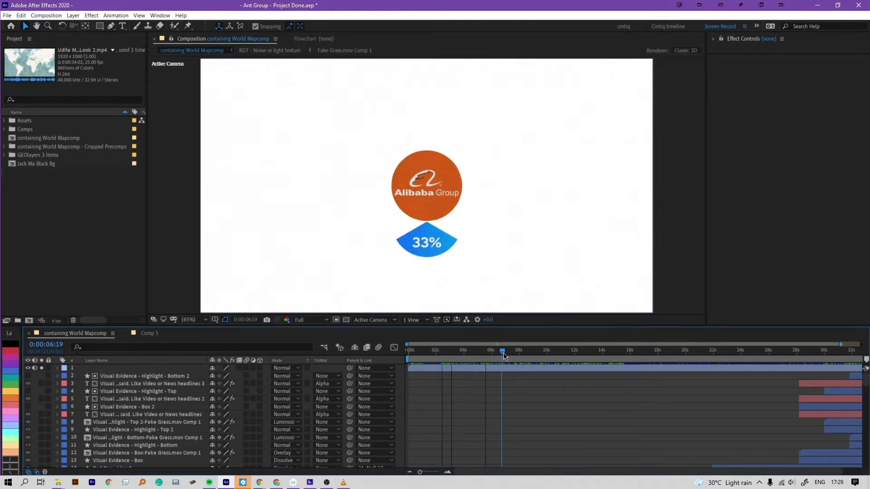
pyautogui.moveTo(504, 353); pyautogui.dragTo(624, 356)
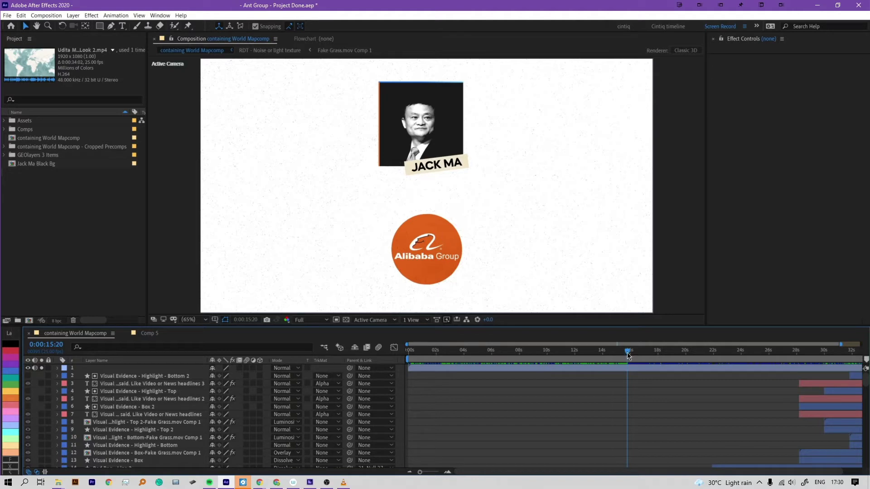
# - Scrub past the orange circle expansion to 0:24:03, showing Jack Ma over the crossed-out Ant Group logo
pyautogui.moveTo(627, 353); pyautogui.dragTo(627, 352)
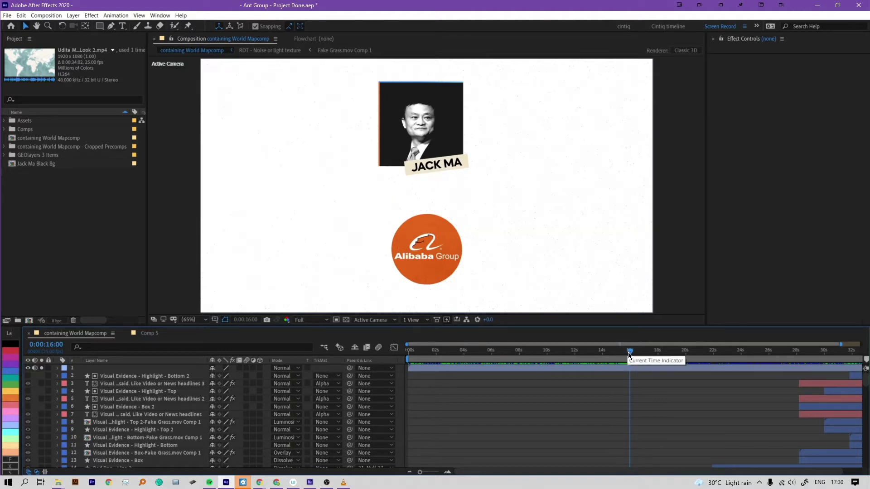
pyautogui.moveTo(628, 353); pyautogui.dragTo(678, 361)
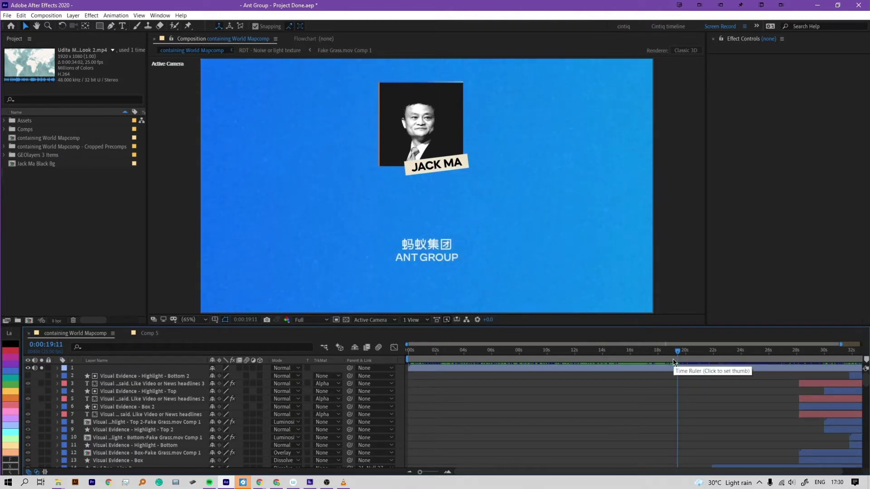
pyautogui.moveTo(674, 359); pyautogui.dragTo(745, 370)
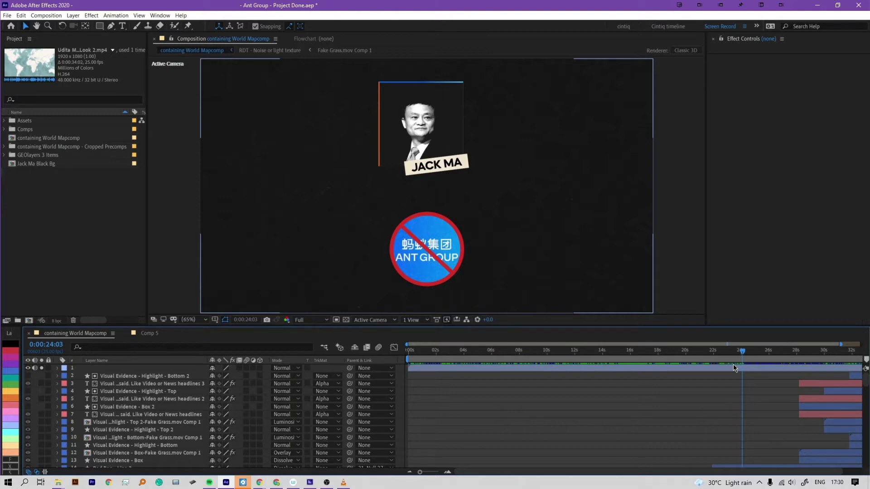
# - Jump back to the Jack Ma frame at 14s, then scrub past the blue Ant Group circle to the ending
pyautogui.click(602, 351)
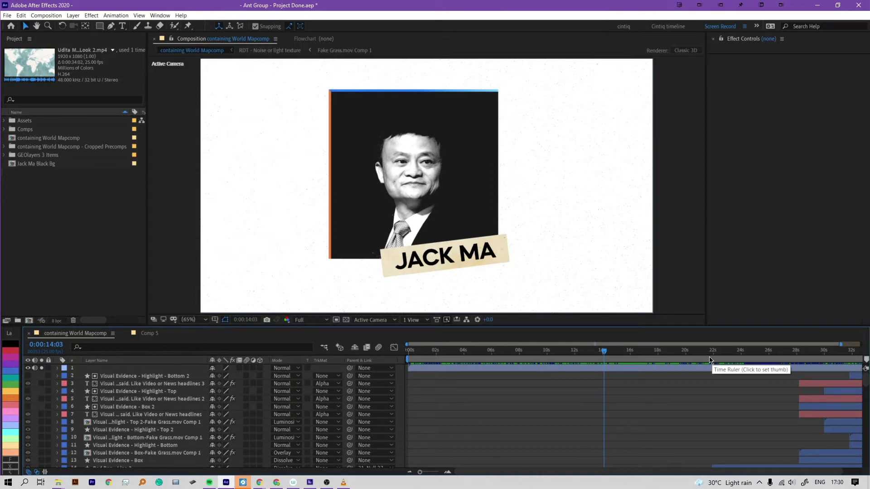
pyautogui.moveTo(710, 360); pyautogui.dragTo(706, 357)
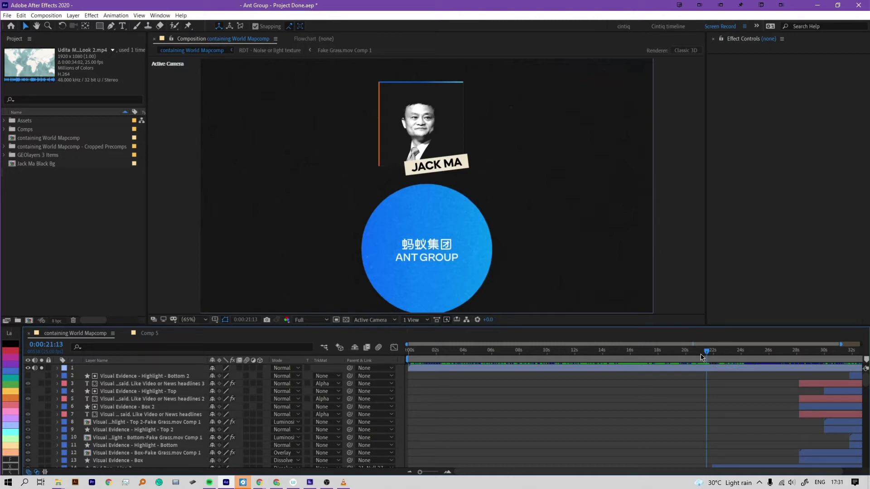
pyautogui.moveTo(701, 357); pyautogui.dragTo(854, 358)
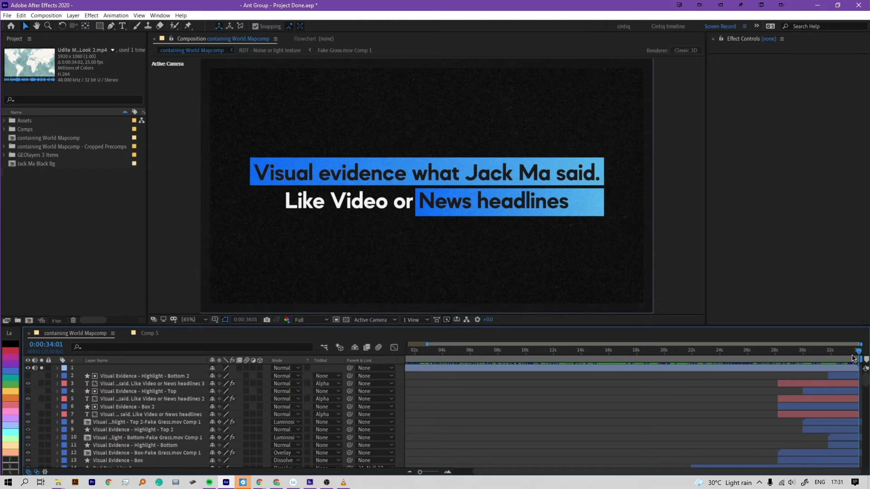
pyautogui.click(149, 333)
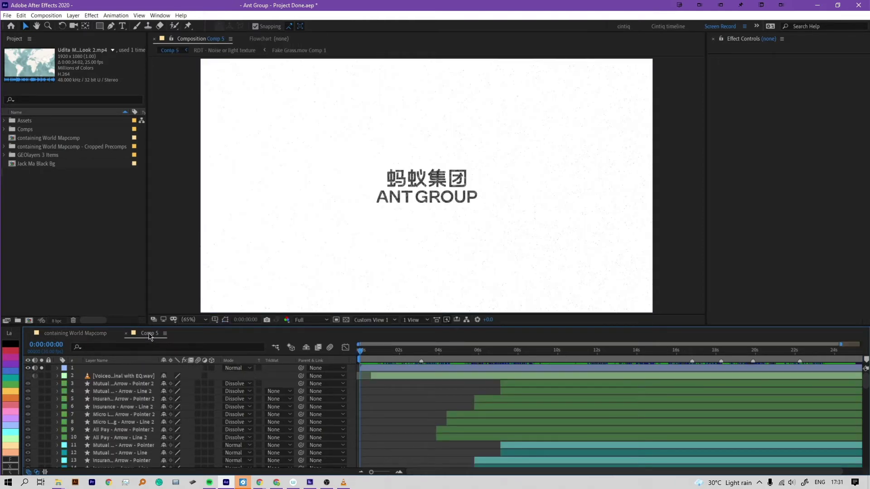
pyautogui.press('`')
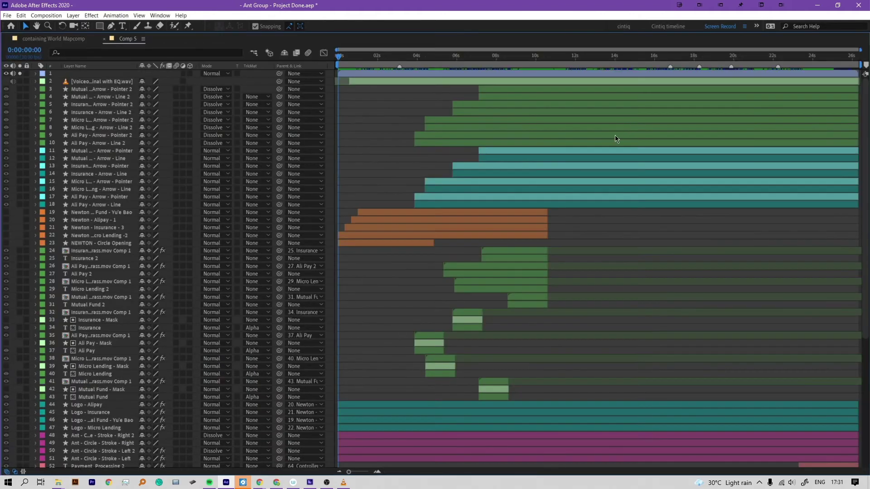
pyautogui.scroll(-5, 600, 172)
pyautogui.scroll(-1, 601, 172)
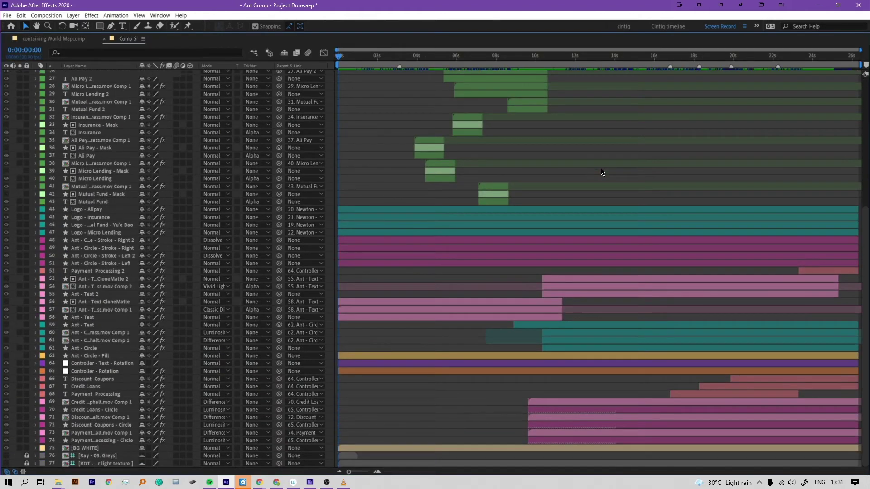
pyautogui.press('u')
pyautogui.scroll(3, 600, 172)
pyautogui.scroll(-2, 616, 206)
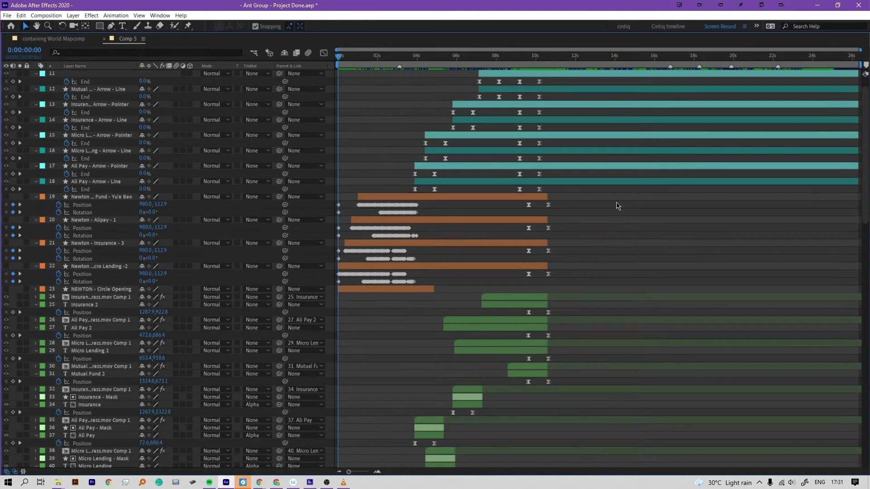
pyautogui.scroll(-2, 617, 205)
pyautogui.scroll(-4, 616, 206)
pyautogui.scroll(-1, 616, 205)
pyautogui.scroll(-2, 617, 205)
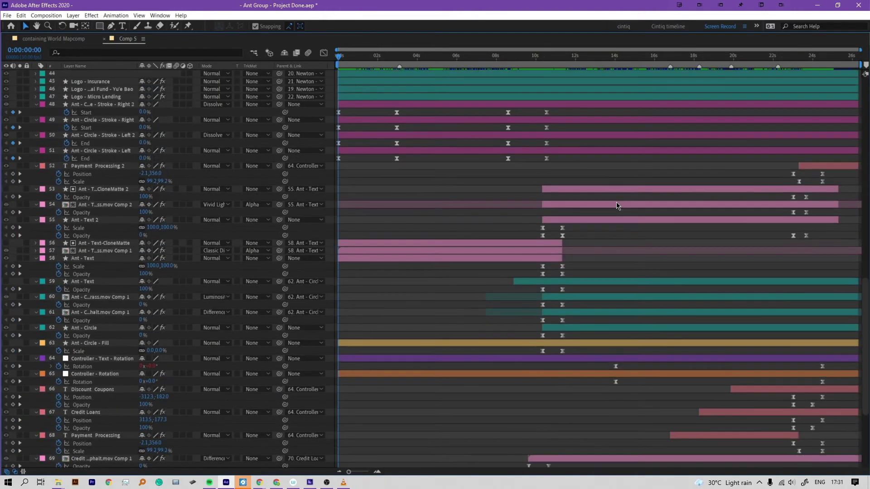
pyautogui.press('u')
pyautogui.press('`')
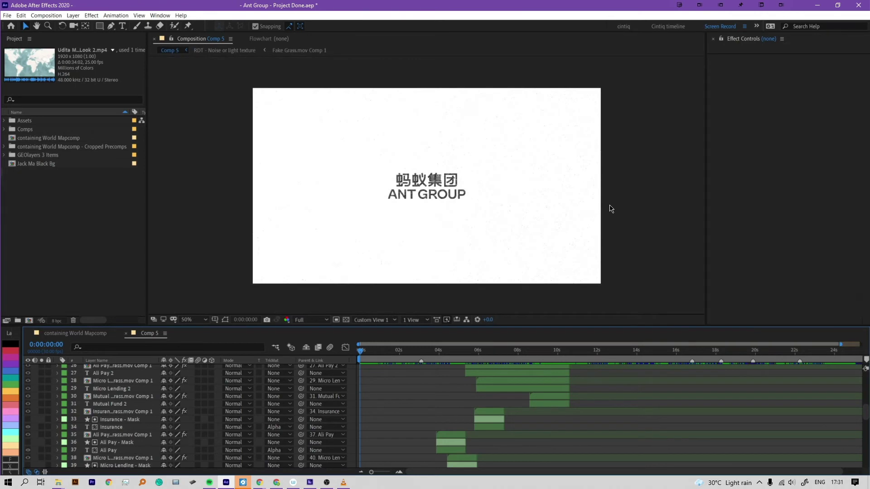
# - Fit Comp 5 in the viewer, then play and stop a preview
pyautogui.hotkey('alt', '/')
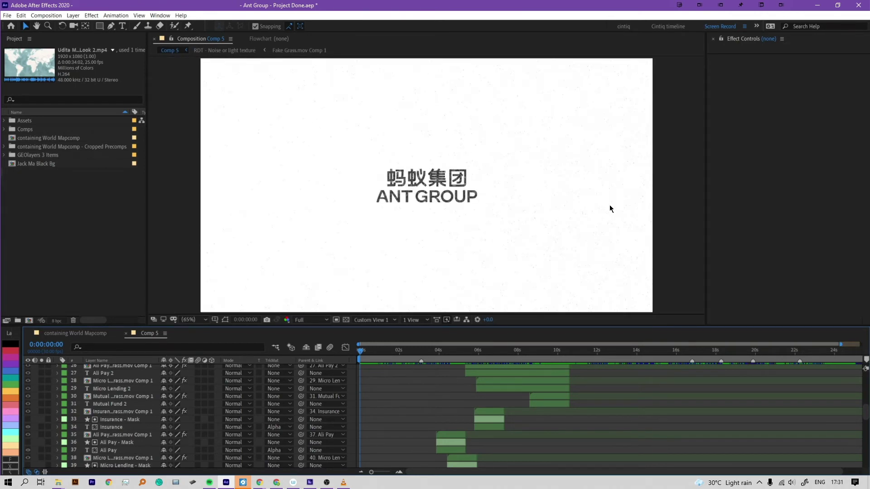
pyautogui.press('space')
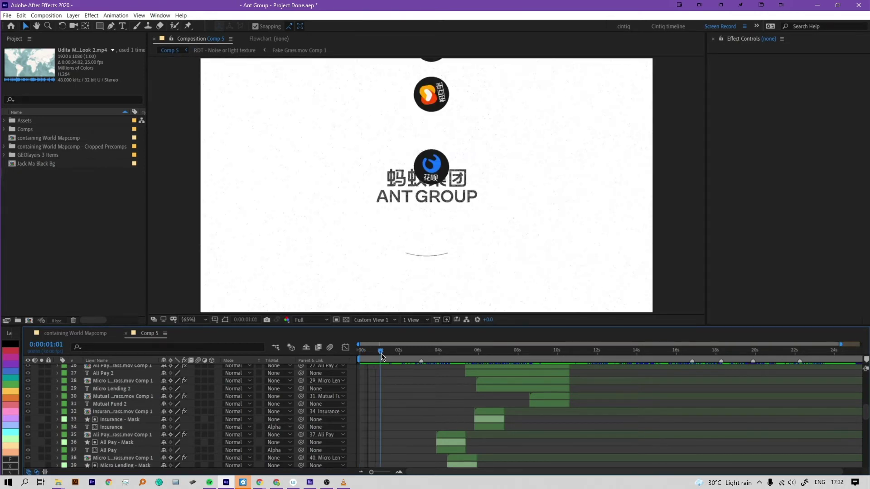
pyautogui.press('space')
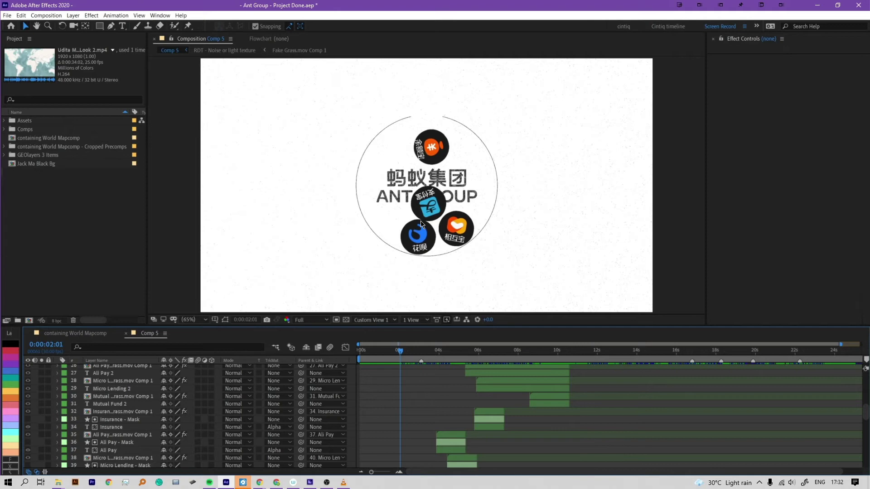
# - Scrub through the Ali Pay, Micro Lending, Insurance and Mutual Fund callouts until the circle vanishes
pyautogui.moveTo(400, 351); pyautogui.dragTo(425, 364)
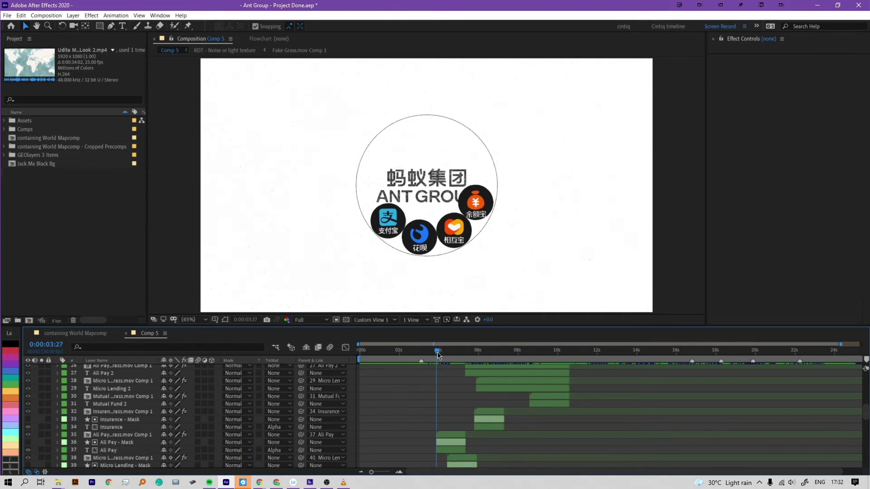
pyautogui.moveTo(439, 353); pyautogui.dragTo(454, 356)
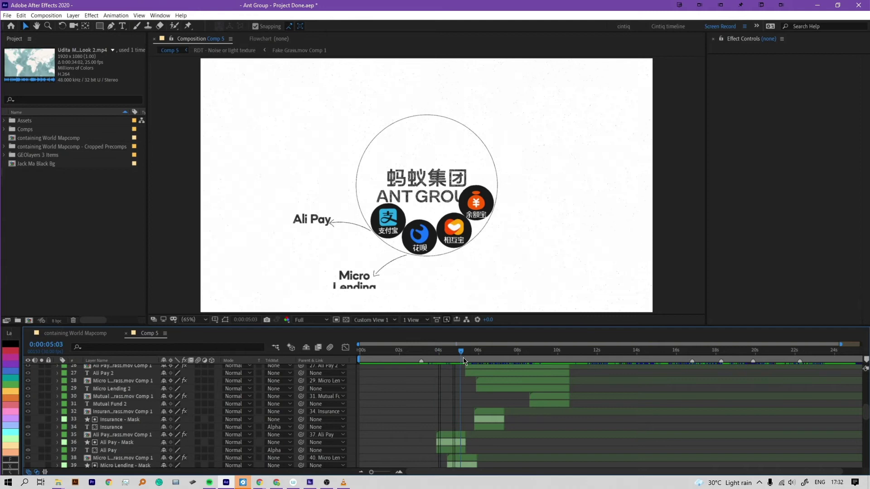
pyautogui.moveTo(453, 354)
pyautogui.mouseDown()
pyautogui.moveTo(518, 361)
pyautogui.moveTo(534, 352)
pyautogui.mouseUp()
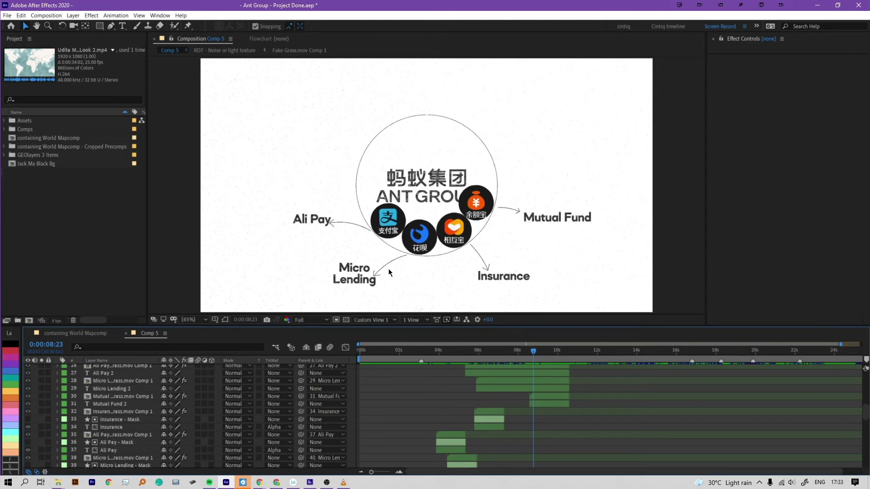
pyautogui.moveTo(541, 353); pyautogui.dragTo(610, 364)
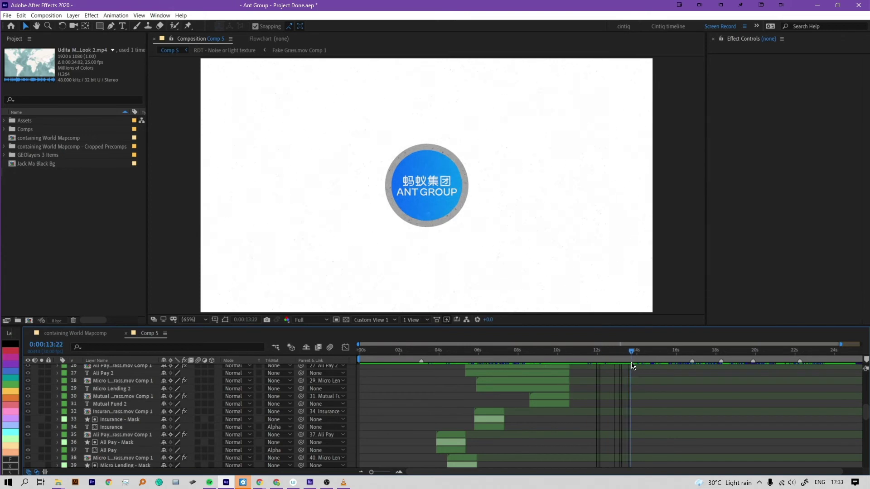
# - Scrub Comp 5 from the Ant Group logo until its lobes separate and Payment Processing appears (20:06)
pyautogui.moveTo(609, 365); pyautogui.dragTo(655, 368)
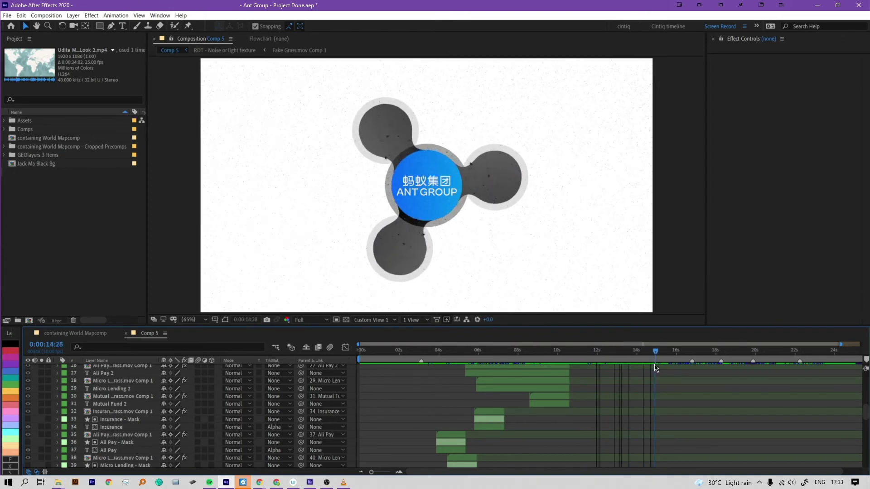
pyautogui.moveTo(654, 368); pyautogui.dragTo(690, 374)
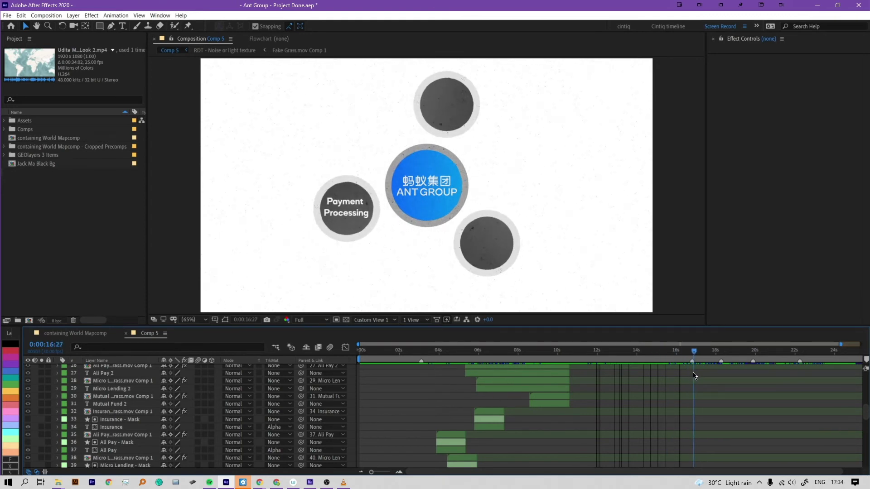
pyautogui.moveTo(690, 375); pyautogui.dragTo(755, 379)
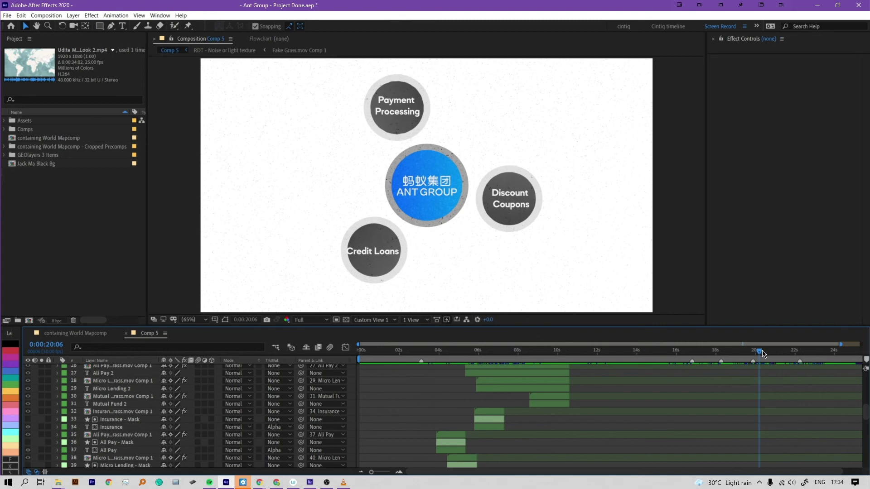
# - Scrub Comp 5 to its end near 24:16, leaving a lone Payment Processing circle
pyautogui.moveTo(759, 351); pyautogui.dragTo(845, 371)
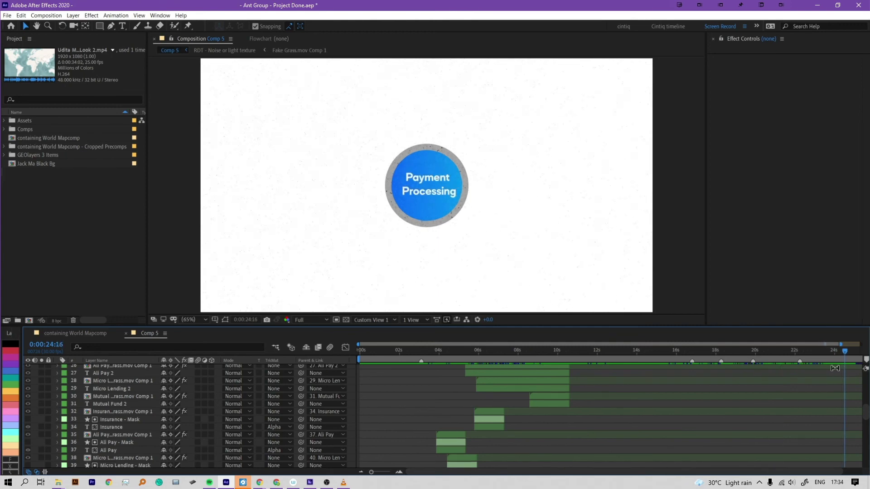
# - Return to World Mapcomp and jump to 0:24:22, with Jack Ma above the crossed-out Ant Group logo
pyautogui.click(106, 335)
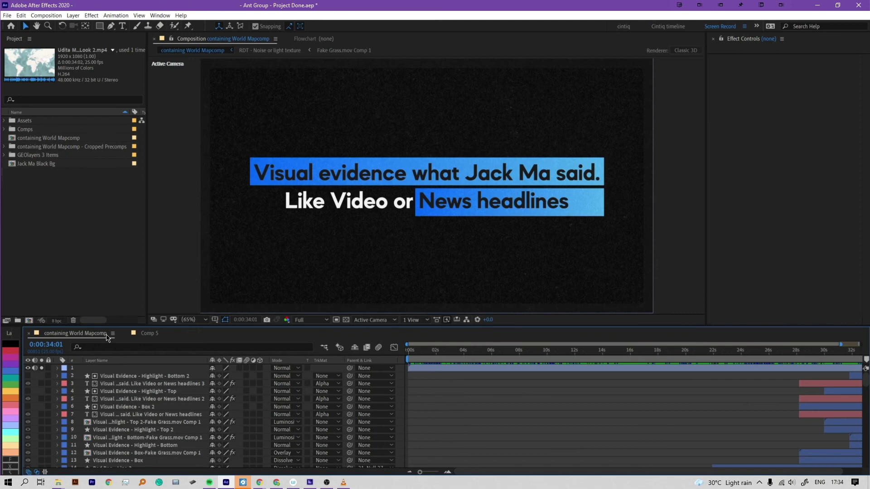
pyautogui.click(754, 352)
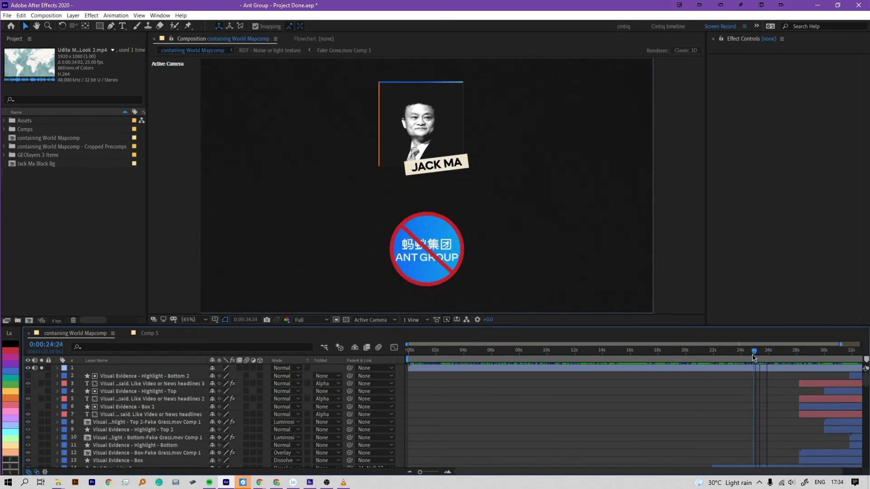